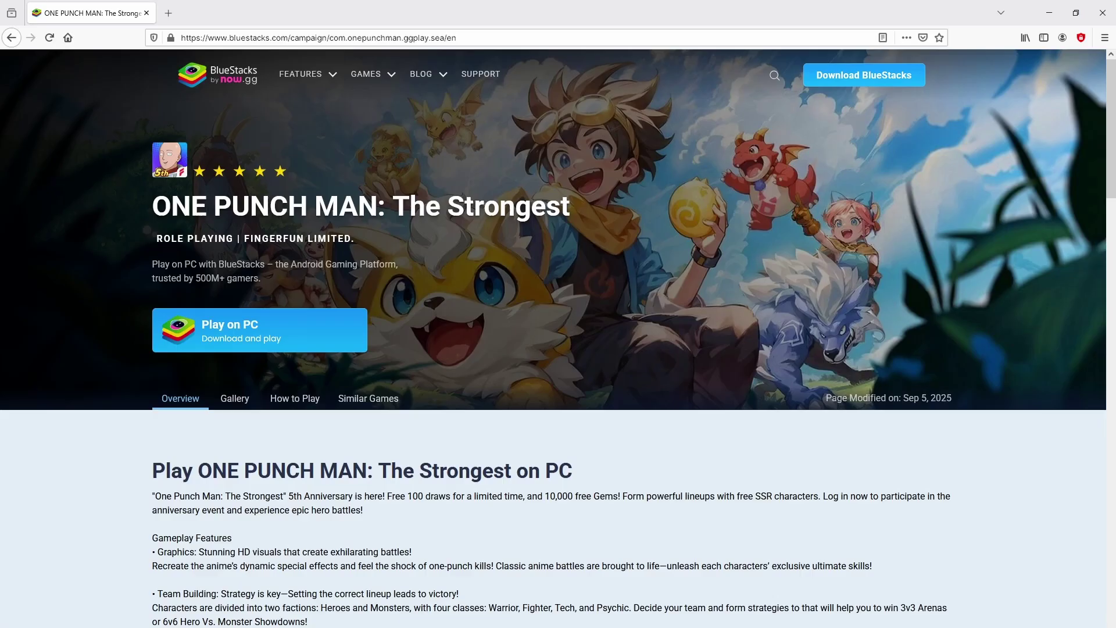
Step: Scroll through the ONE PUNCH MAN game page's description and gallery in Firefox
{"action": "scroll", "coordinate": [558, 337], "scroll_direction": "down", "scroll_amount": 20}
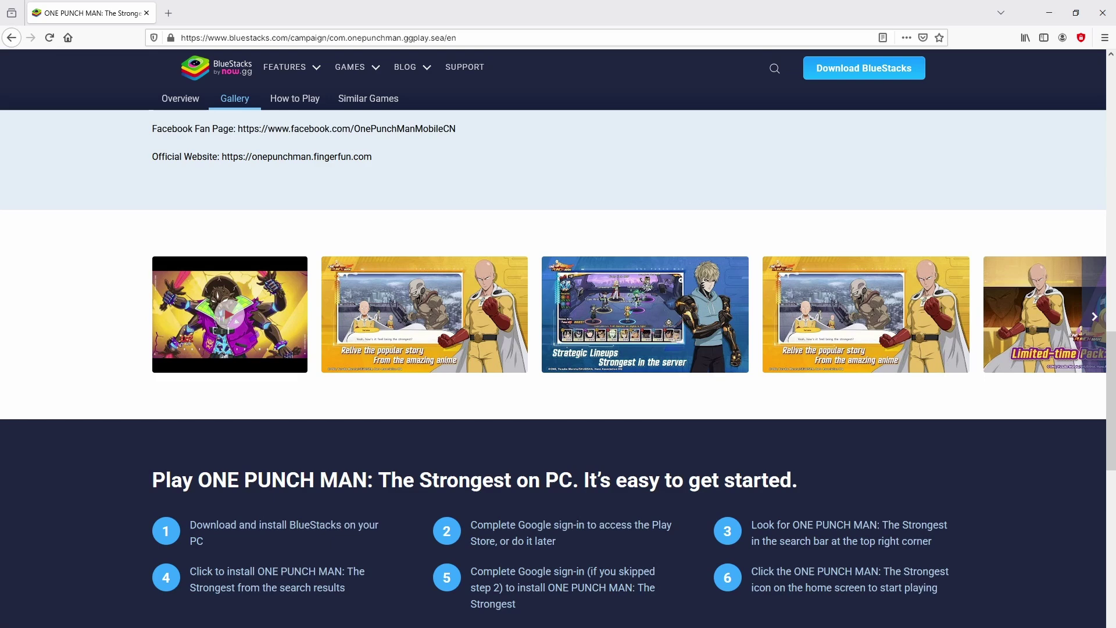
{"action": "scroll", "coordinate": [558, 366], "scroll_direction": "up", "scroll_amount": 8}
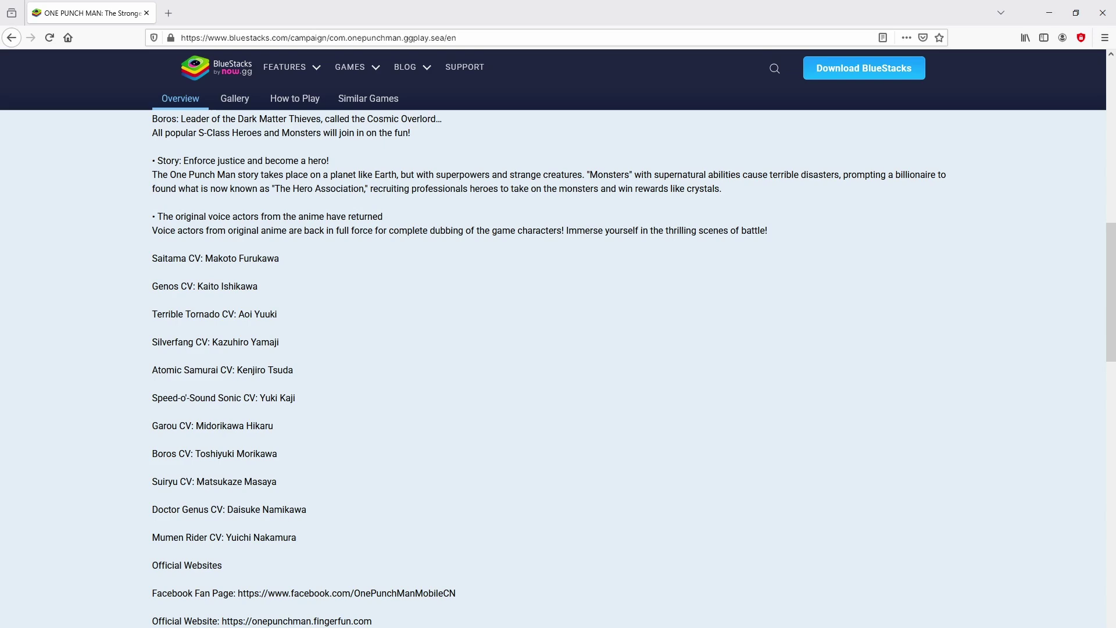
{"action": "scroll", "coordinate": [558, 366], "scroll_direction": "up", "scroll_amount": 7}
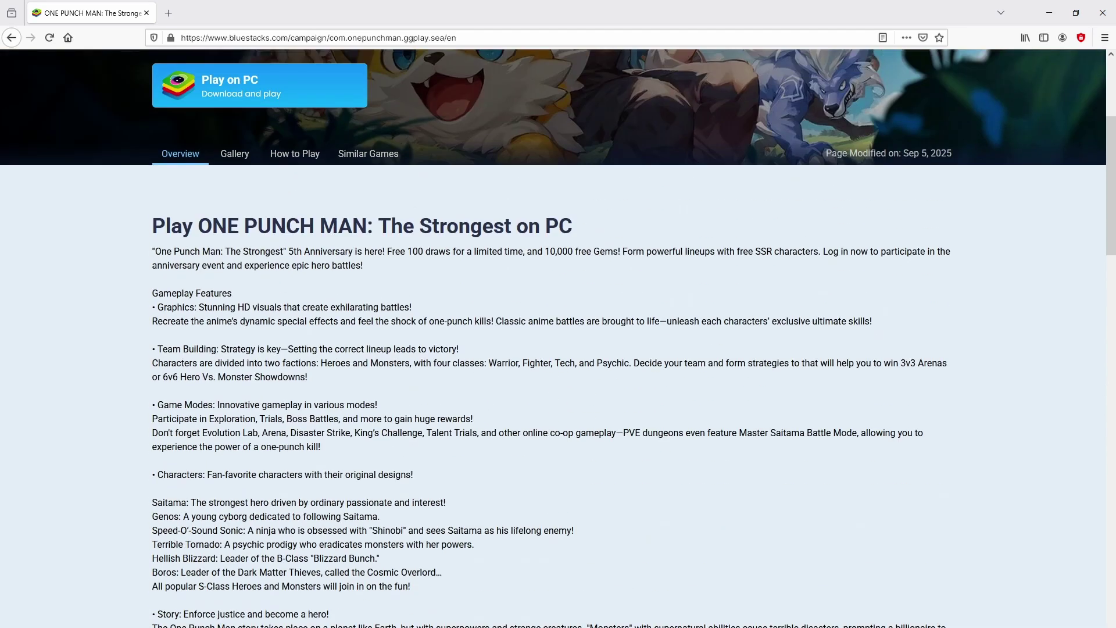
{"action": "scroll", "coordinate": [558, 337], "scroll_direction": "up", "scroll_amount": 4}
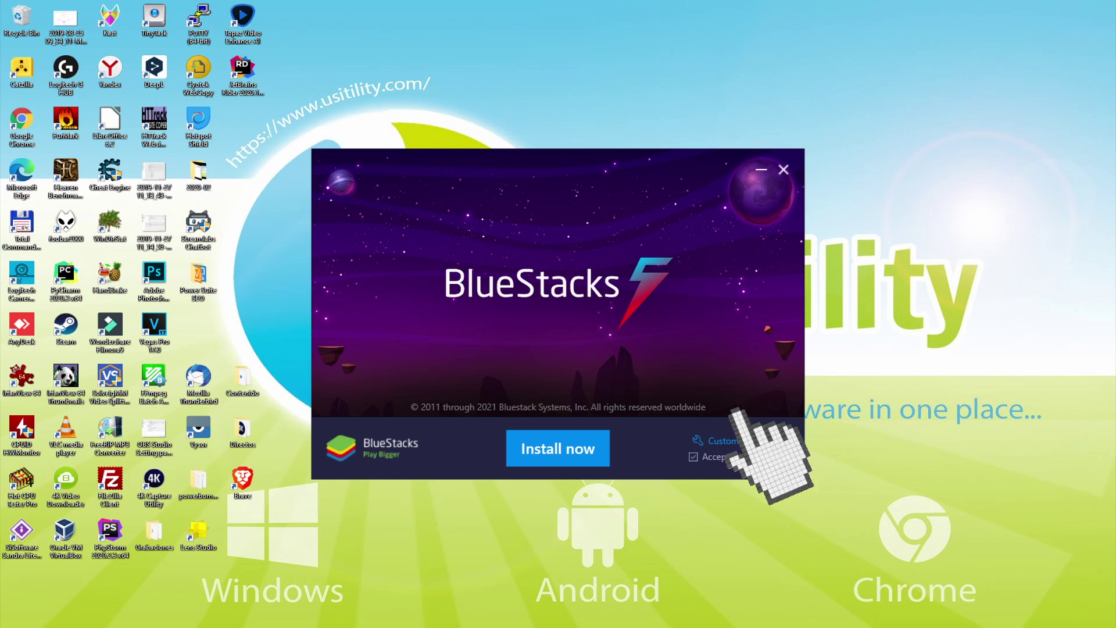
{"action": "left_click", "coordinate": [721, 440]}
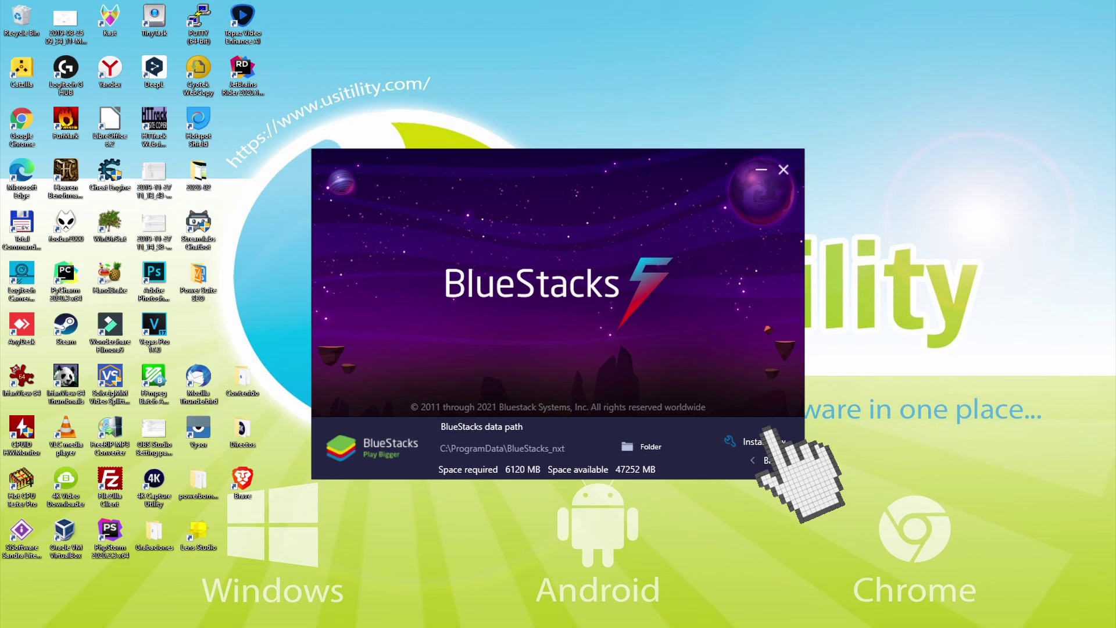
{"action": "left_click", "coordinate": [766, 459]}
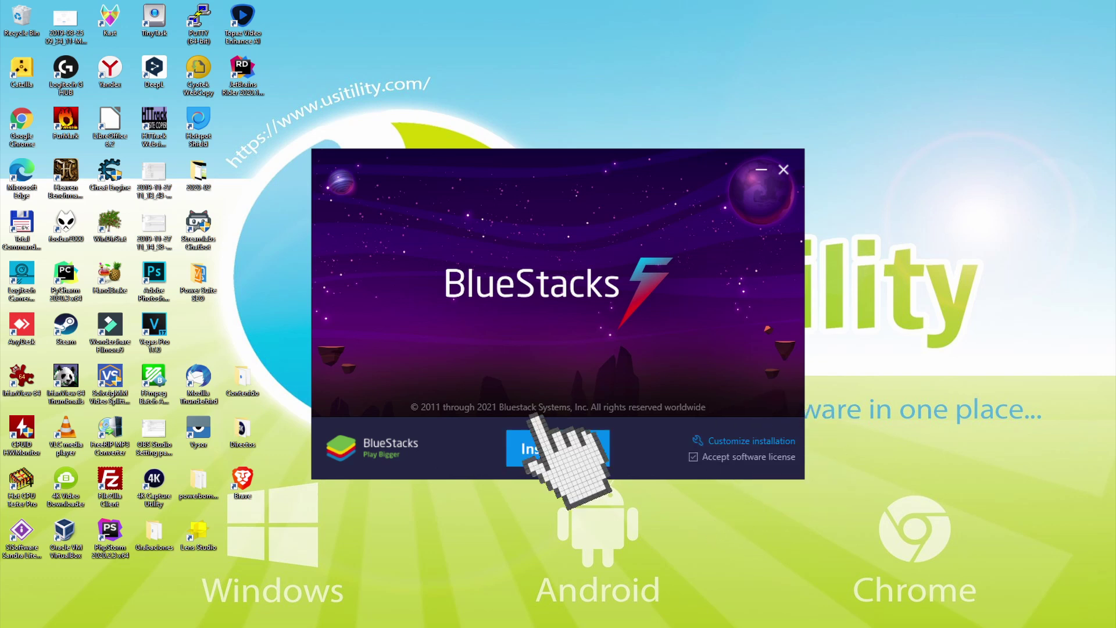
Step: Start the BlueStacks 5 installation with Install now
{"action": "left_click", "coordinate": [547, 448]}
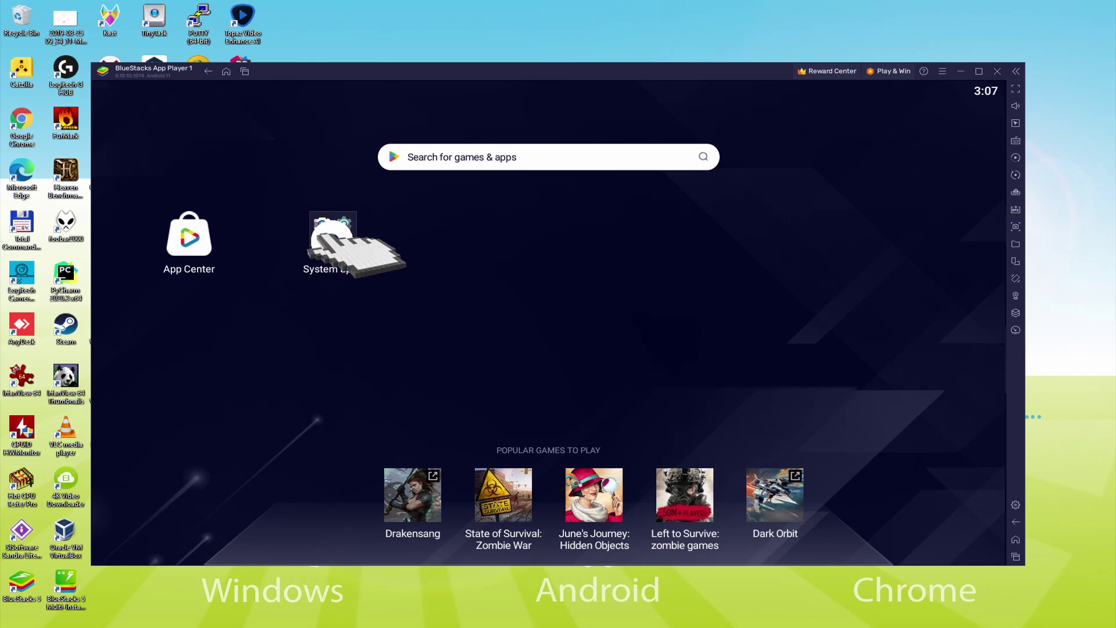
Step: Launch the Play Store from the System apps folder
{"action": "left_click", "coordinate": [333, 232]}
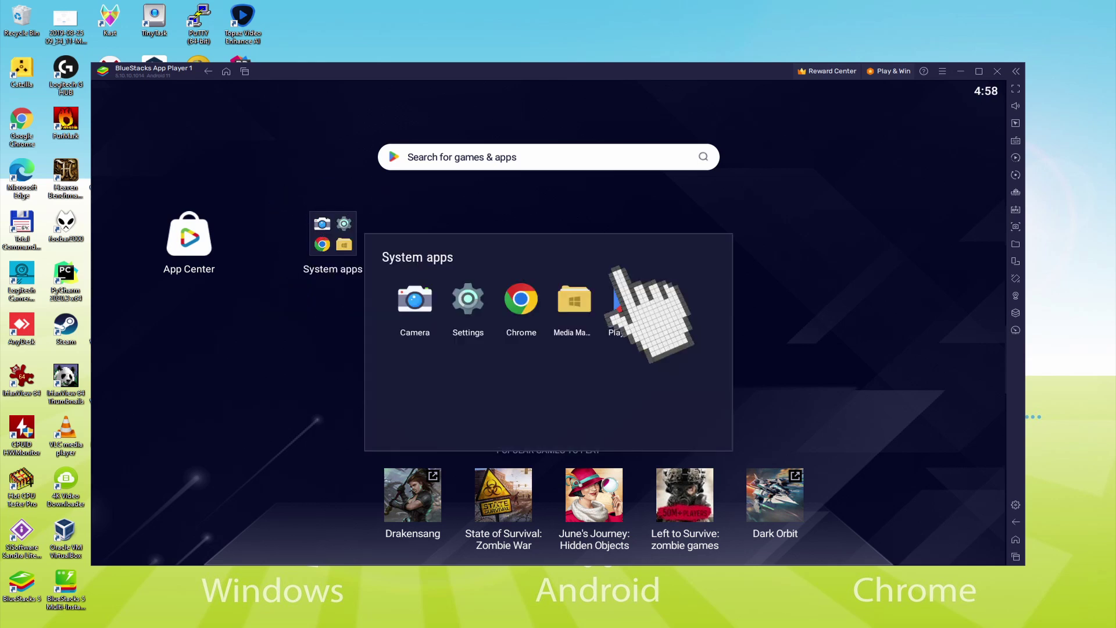
{"action": "left_click", "coordinate": [622, 299]}
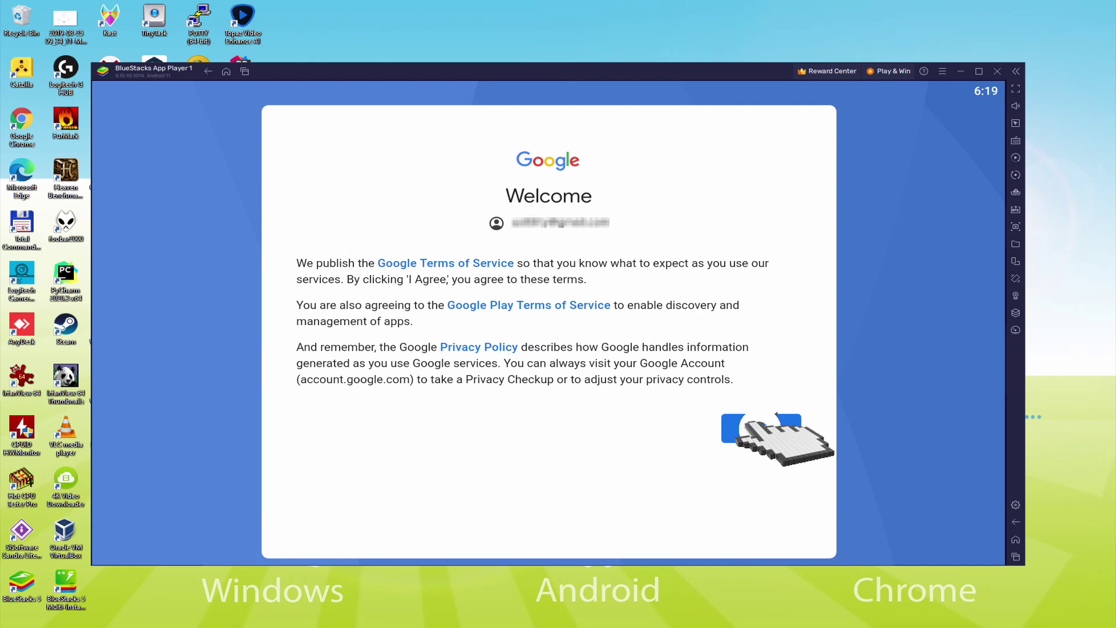
Step: Agree to Google's terms and switch off Back up to Google Drive
{"action": "left_click", "coordinate": [737, 427]}
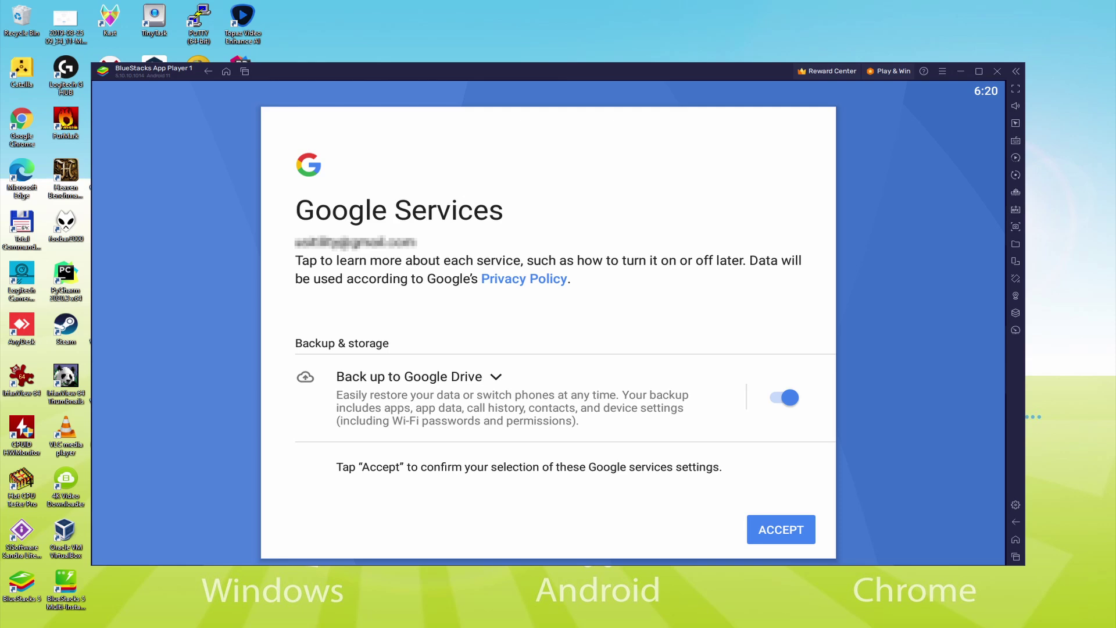
{"action": "left_click", "coordinate": [779, 398]}
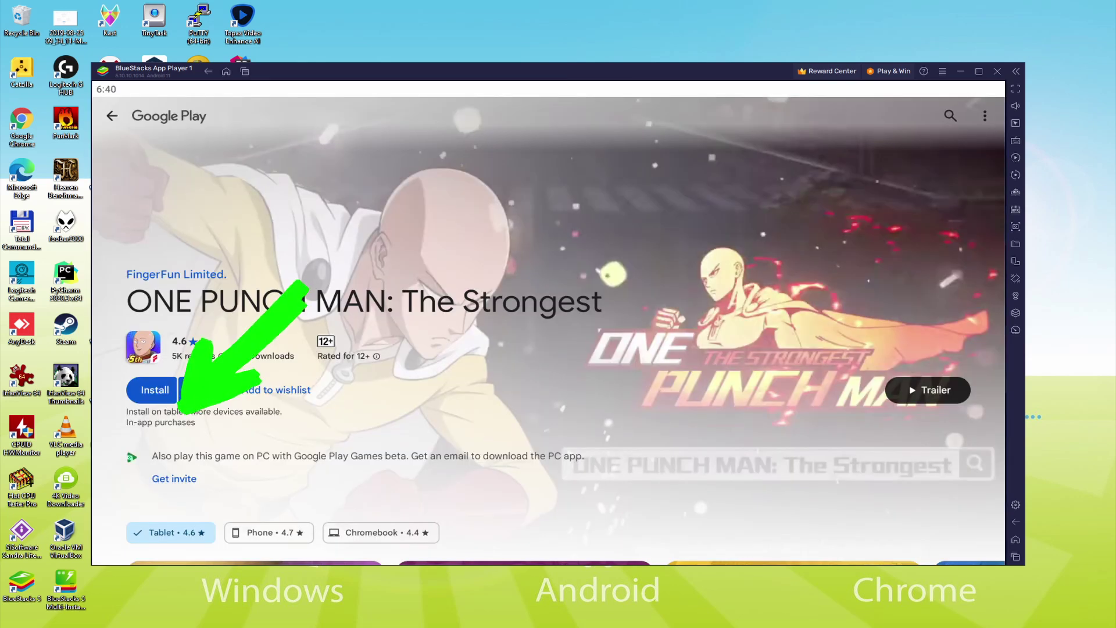
Step: Install ONE PUNCH MAN: The Strongest from Google Play, then go back to the home screen
{"action": "left_click", "coordinate": [169, 396]}
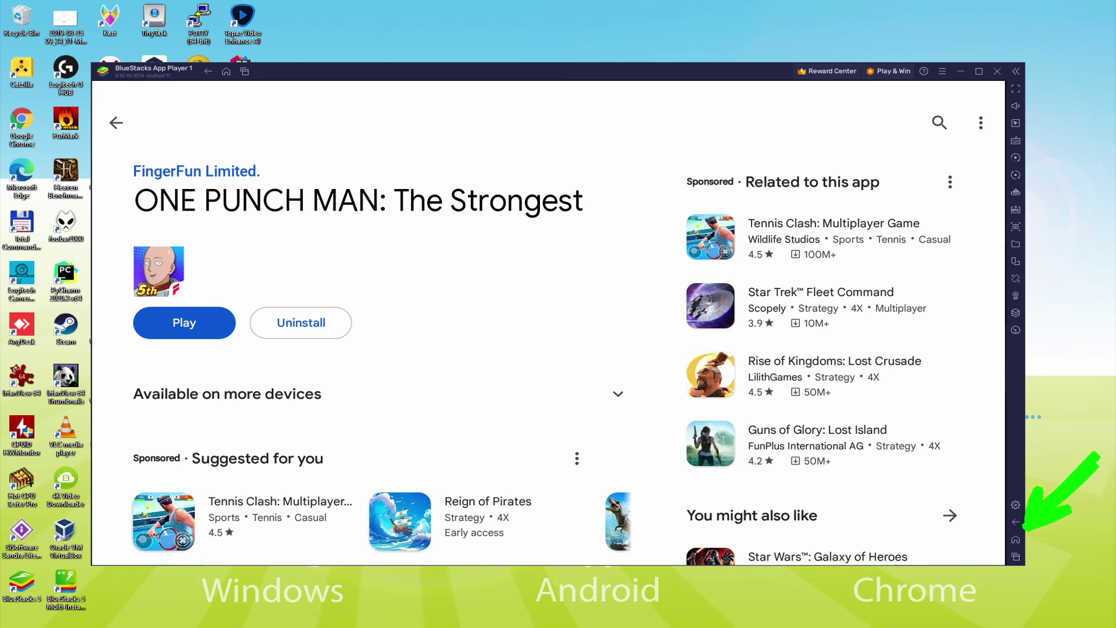
{"action": "left_click", "coordinate": [1015, 521]}
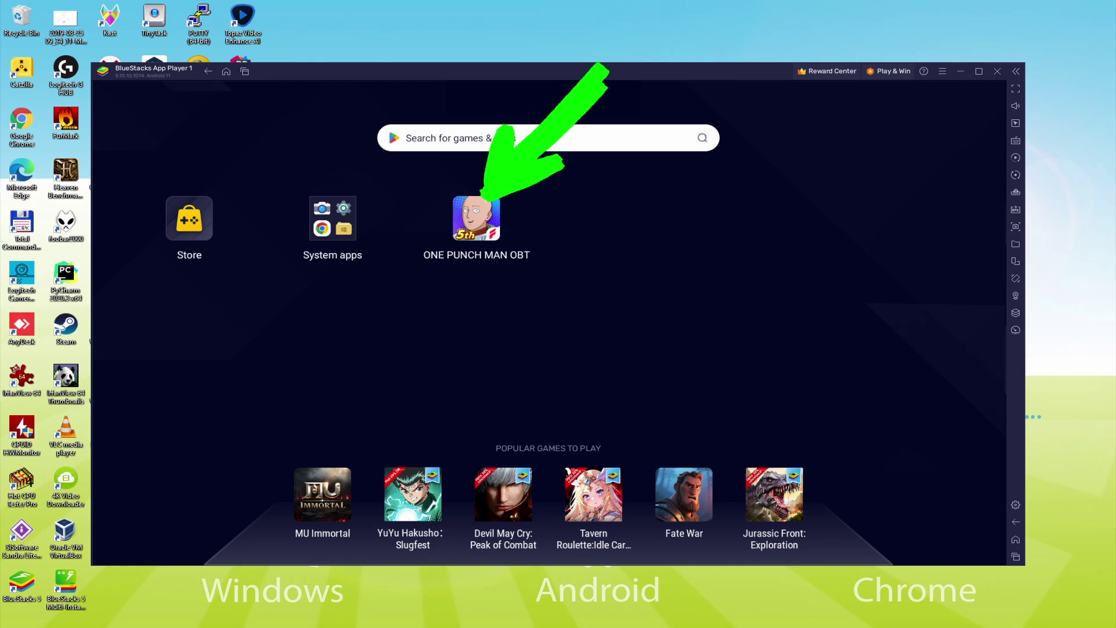
Step: Launch ONE PUNCH MAN OBT and hit Vaccine Man with Smile Man's ultimate and the next hero's skill
{"action": "left_click", "coordinate": [472, 223]}
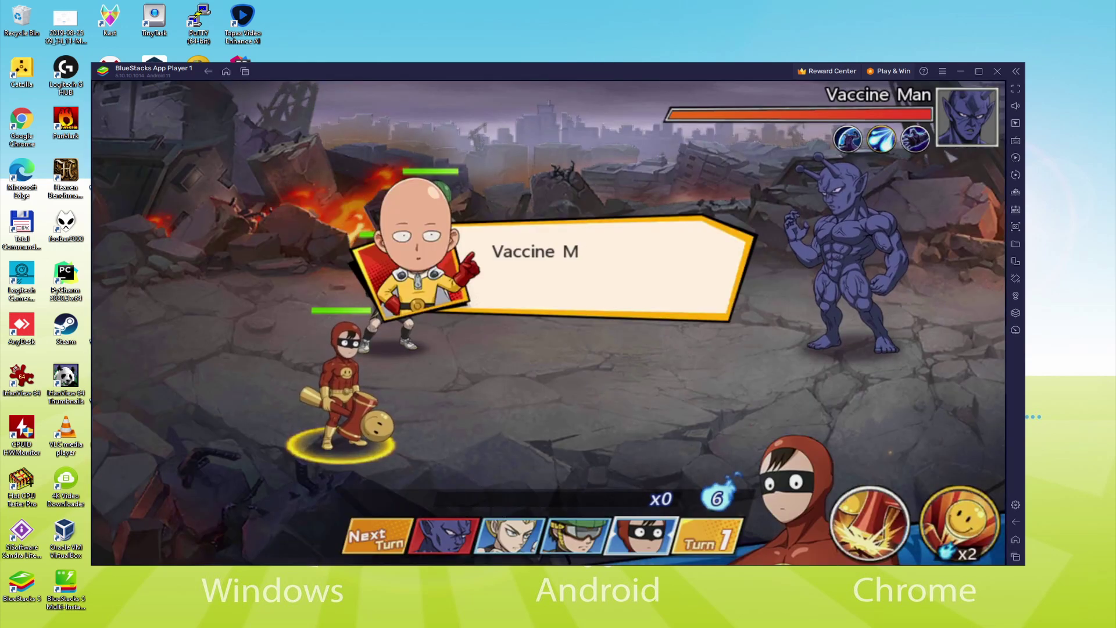
{"action": "left_click", "coordinate": [568, 424]}
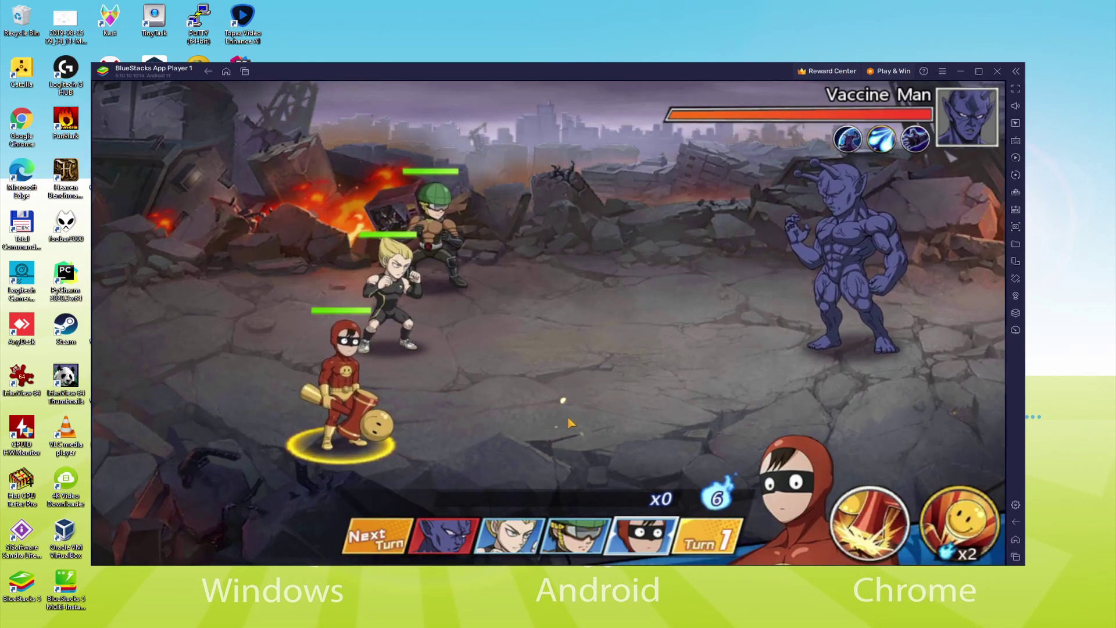
{"action": "left_click", "coordinate": [771, 443]}
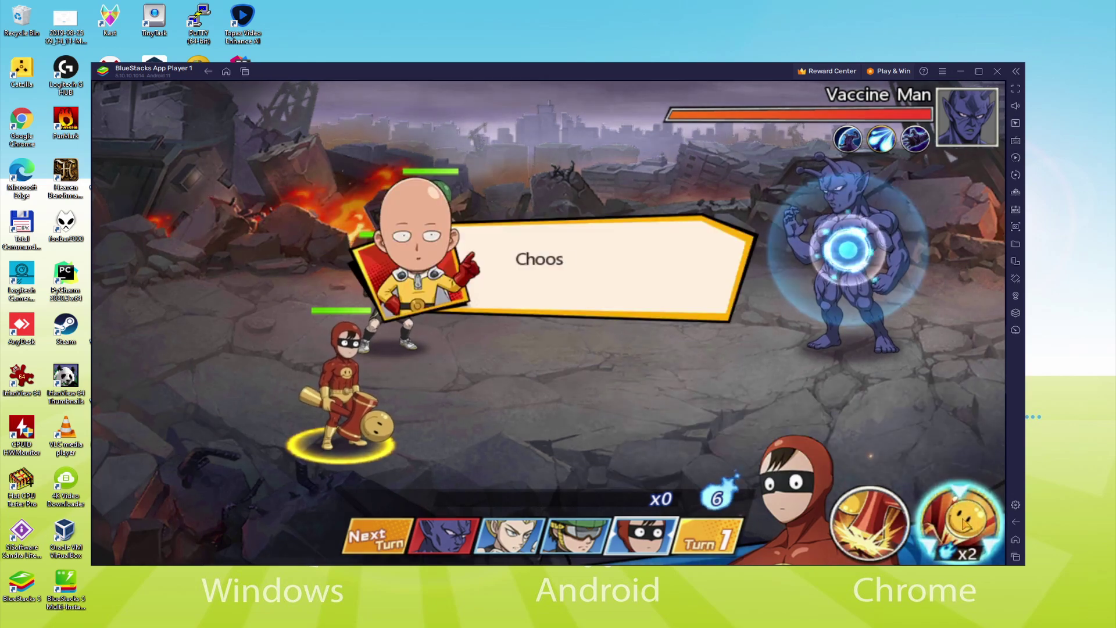
{"action": "left_click", "coordinate": [850, 253]}
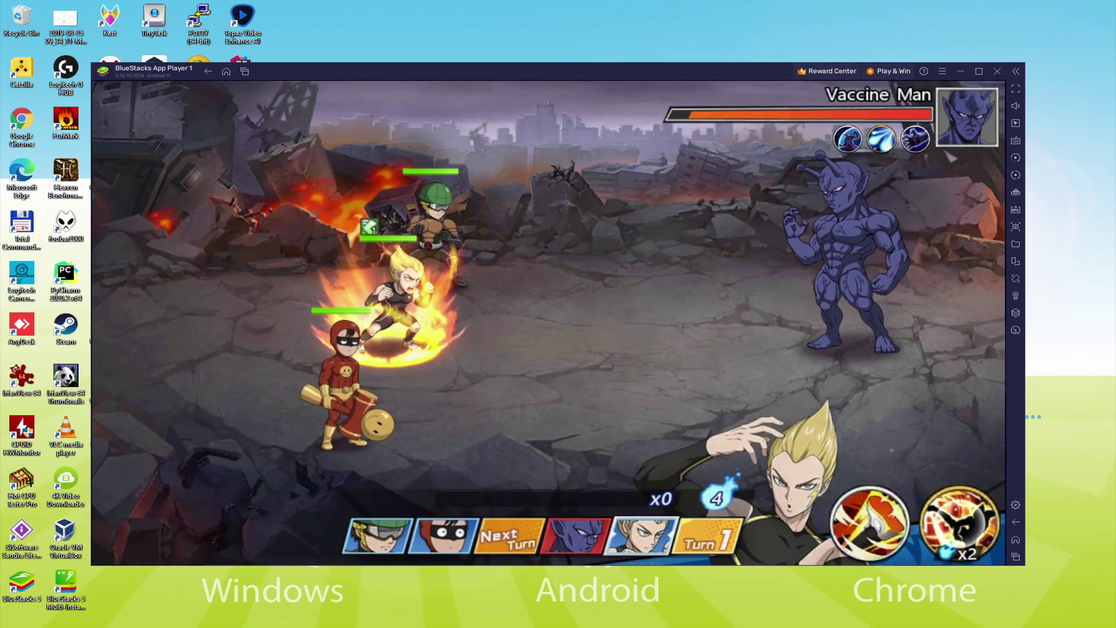
{"action": "left_click", "coordinate": [960, 523]}
{"action": "left_click", "coordinate": [859, 303]}
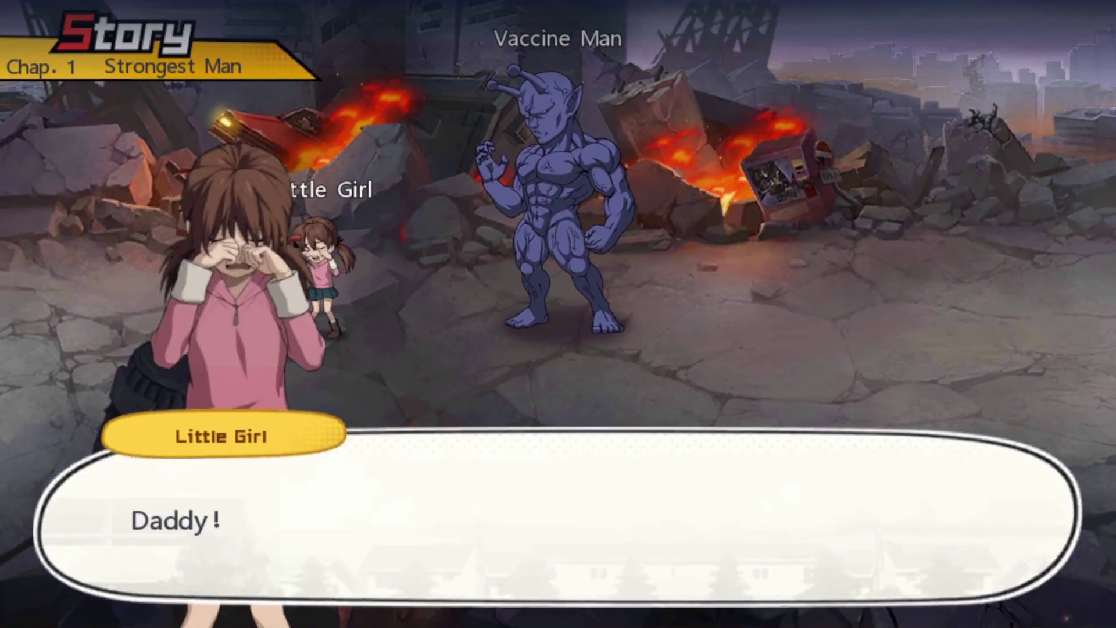
Step: Advance the Chapter 1 cutscene past the Little Girl's first dialogue line
{"action": "left_click", "coordinate": [702, 532]}
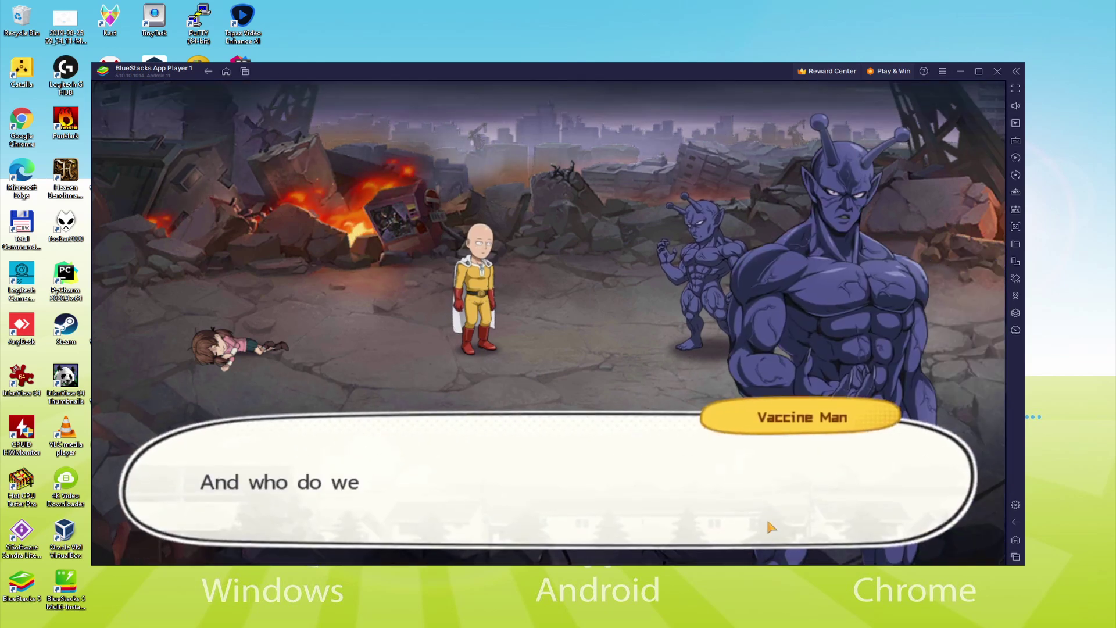
Step: Advance the Vaccine Man conversation past his parasite line to Saitama's 'All it took was one punch!'
{"action": "left_click", "coordinate": [777, 511]}
{"action": "left_click", "coordinate": [712, 544]}
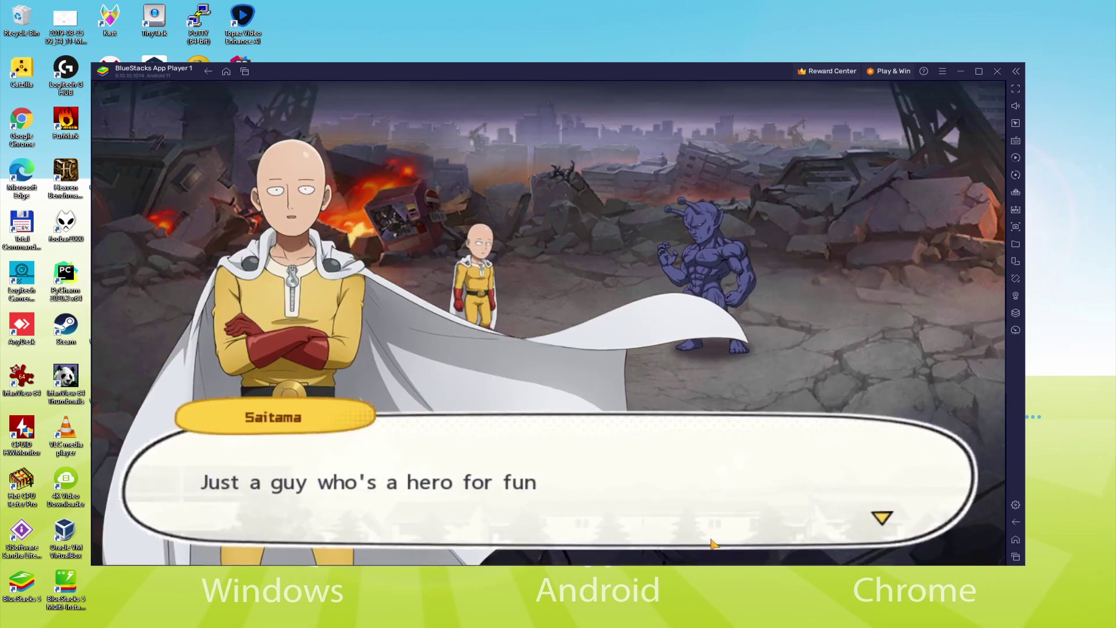
{"action": "left_click", "coordinate": [713, 540]}
{"action": "left_click", "coordinate": [740, 534]}
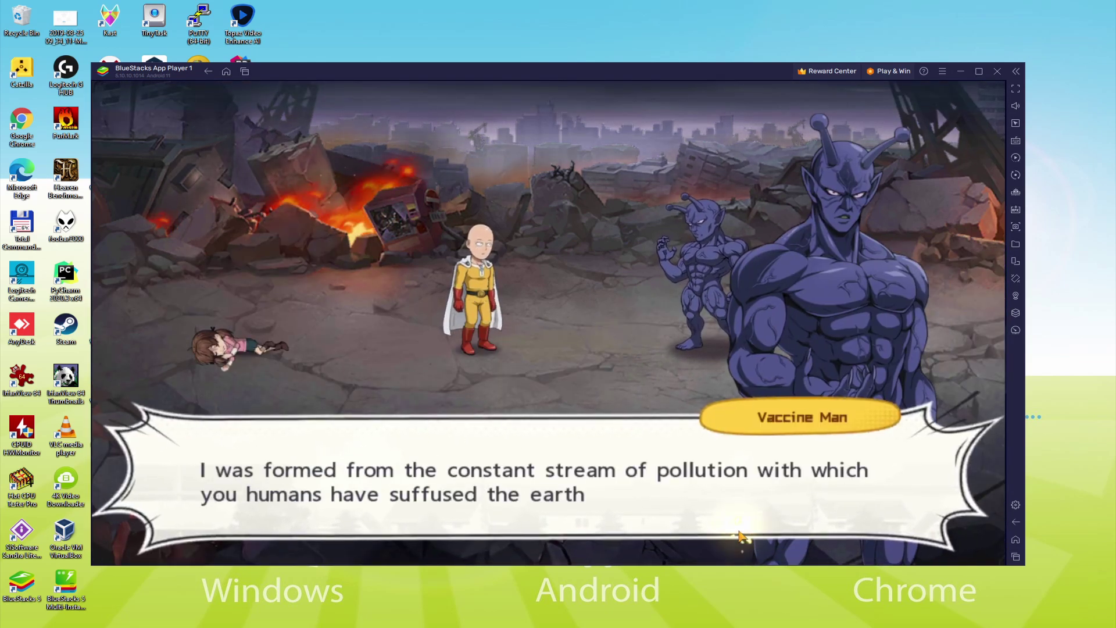
{"action": "left_click", "coordinate": [740, 535]}
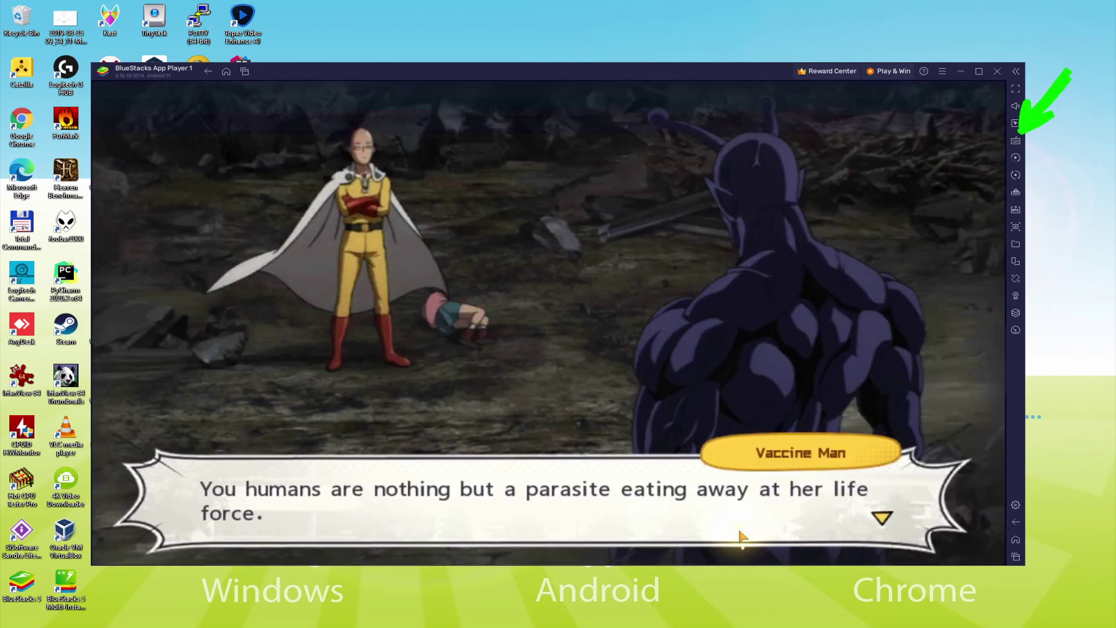
{"action": "left_click", "coordinate": [740, 534]}
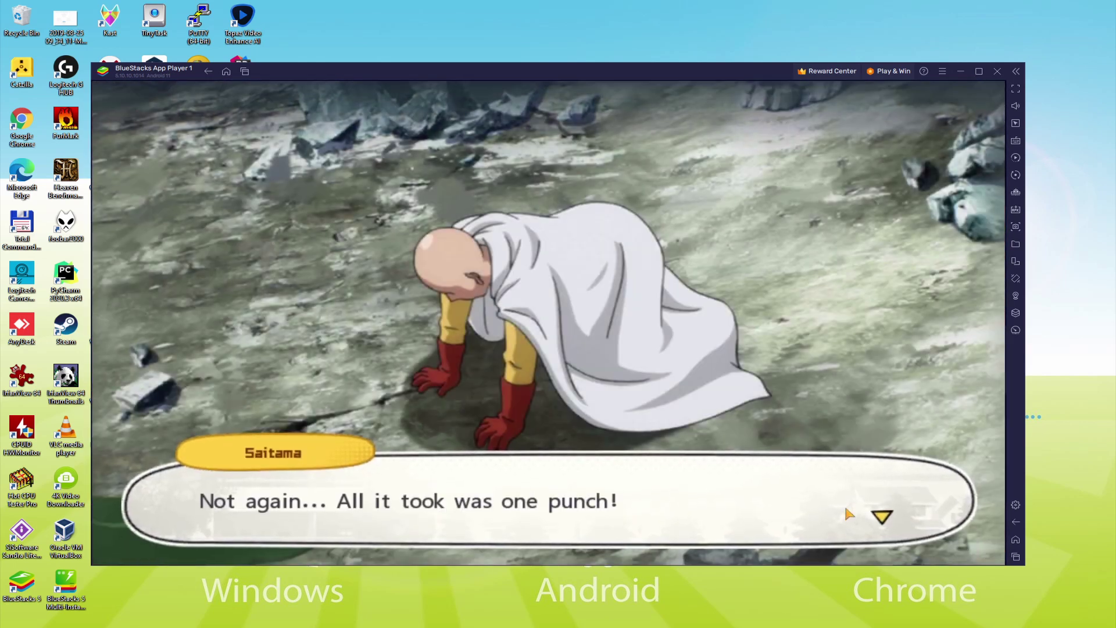
Step: Continue past the cutscene and bring up the BlueStacks settings with Ctrl+Shift+I
{"action": "left_click", "coordinate": [845, 508]}
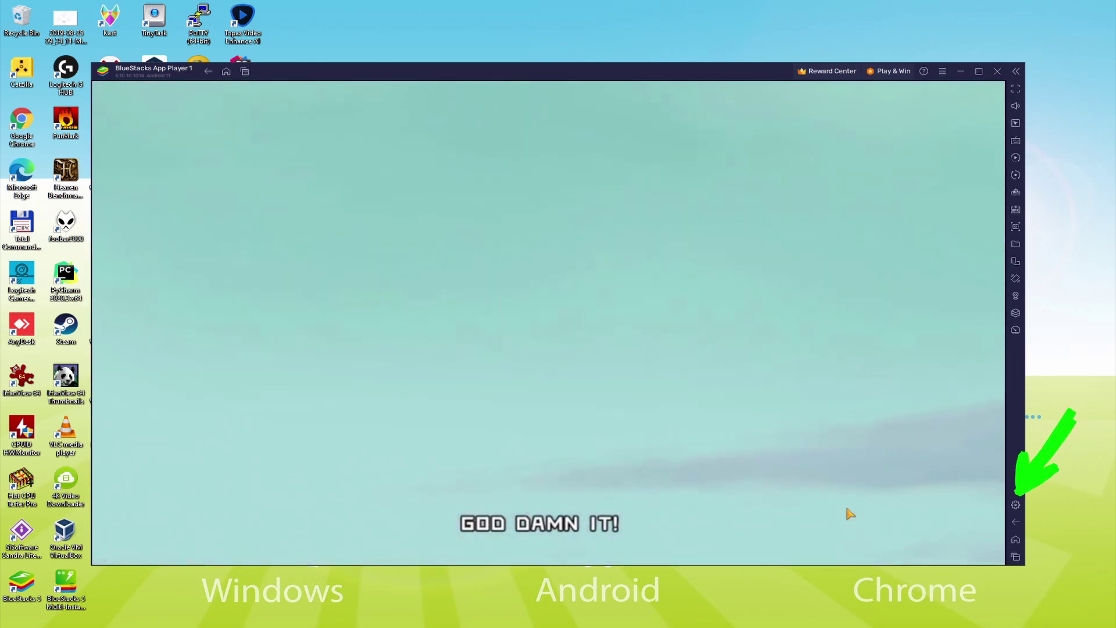
{"action": "key", "text": "ctrl+shift+i"}
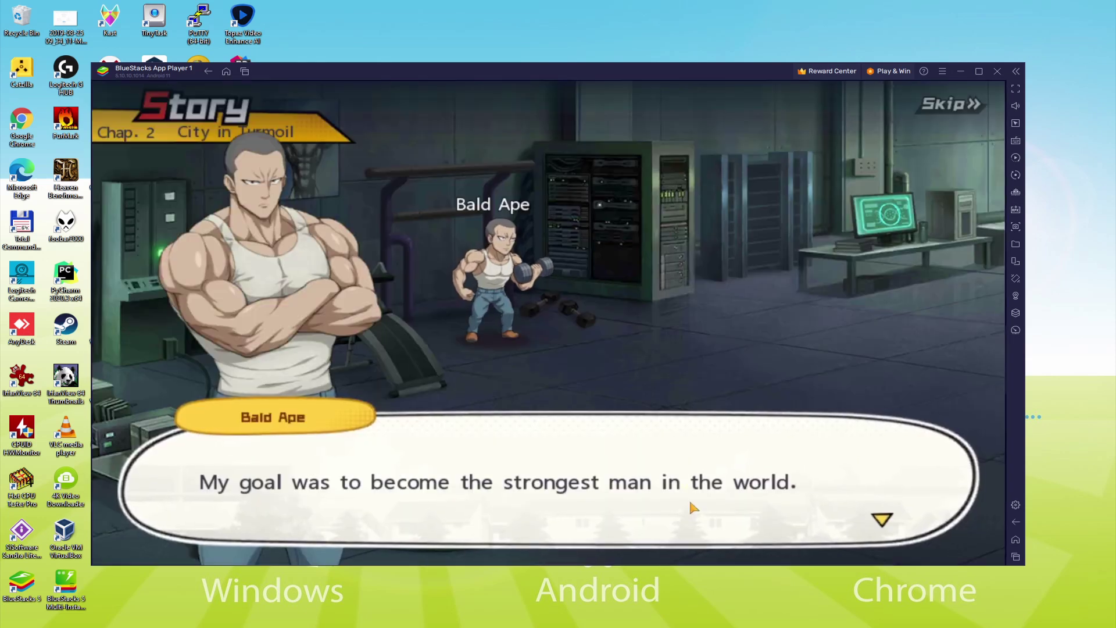
Step: Advance the Bald Ape and Fukegao lab dialogue, past the Brother line, to the News cutscene
{"action": "left_click", "coordinate": [819, 499]}
{"action": "left_click", "coordinate": [819, 502]}
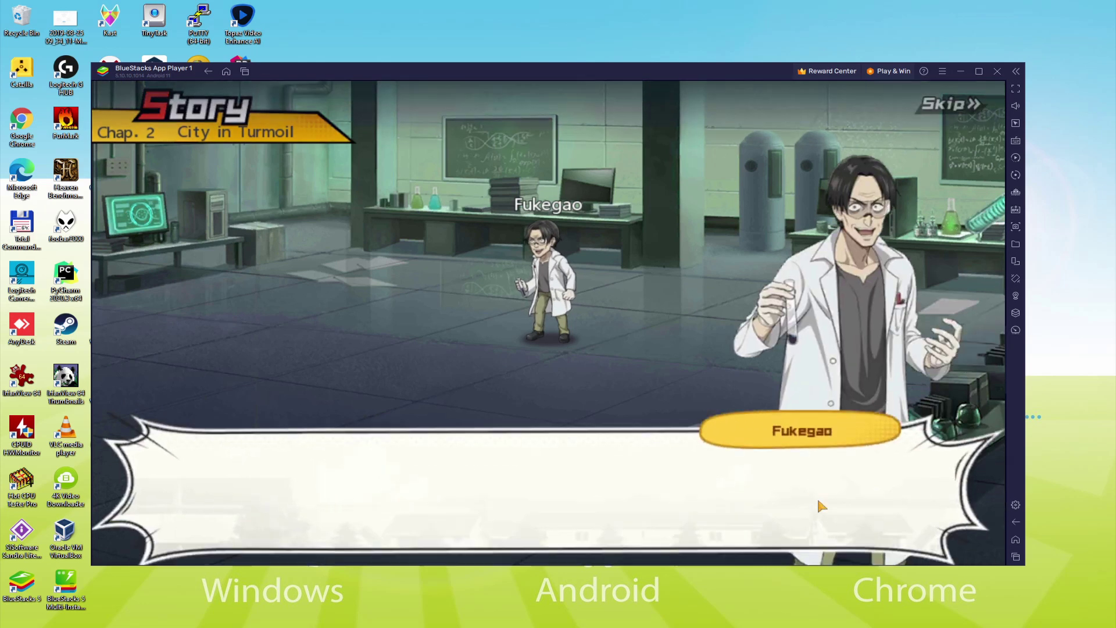
{"action": "left_click", "coordinate": [820, 478]}
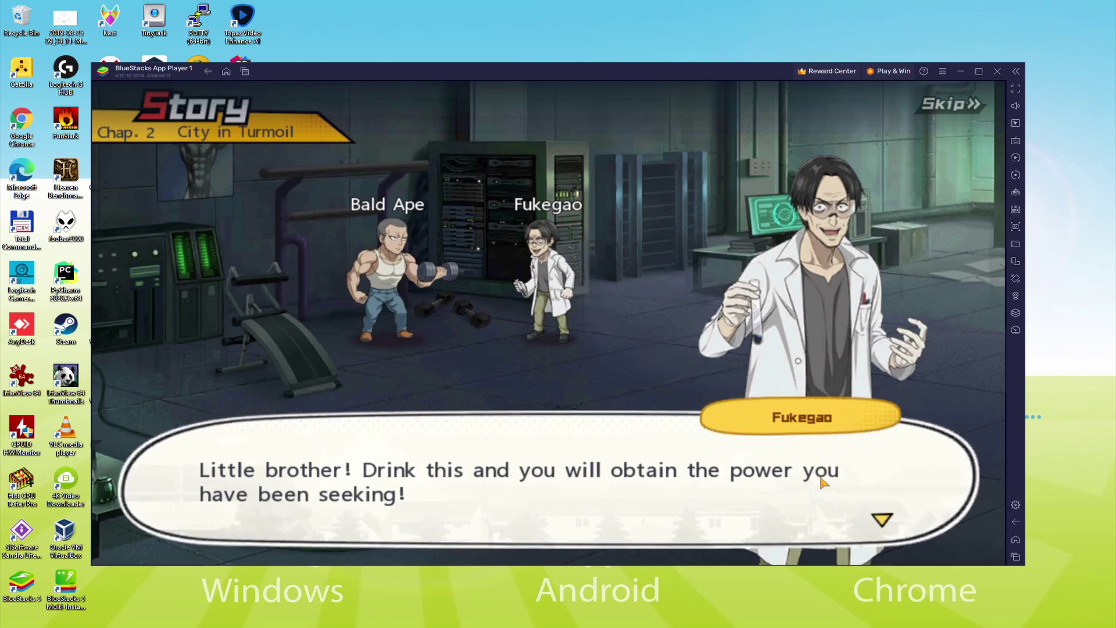
{"action": "left_click", "coordinate": [821, 478]}
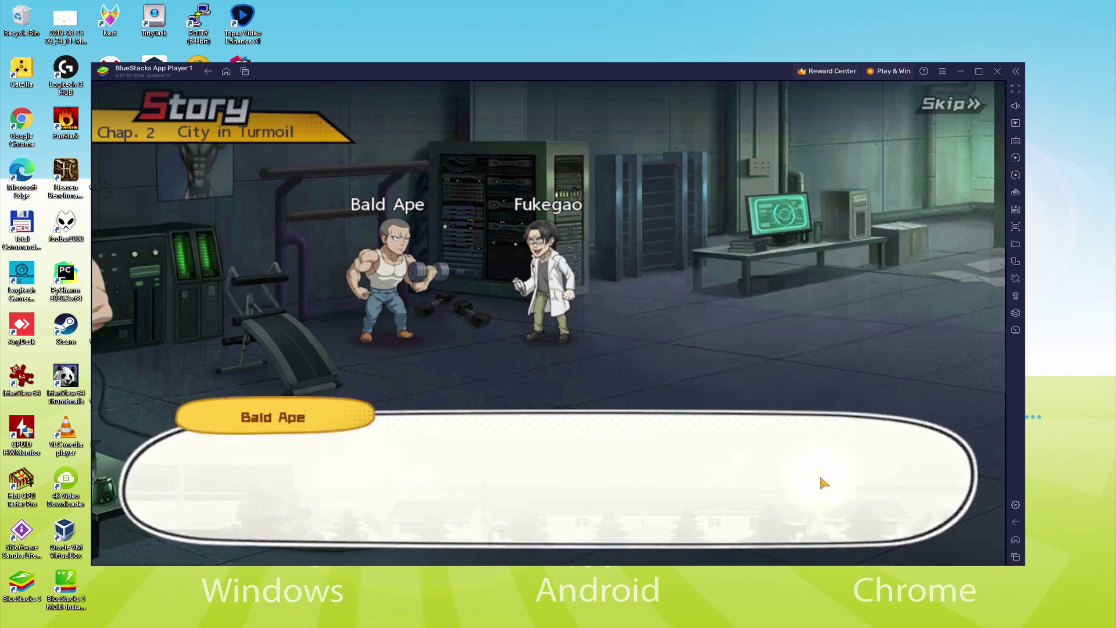
{"action": "left_click", "coordinate": [821, 478]}
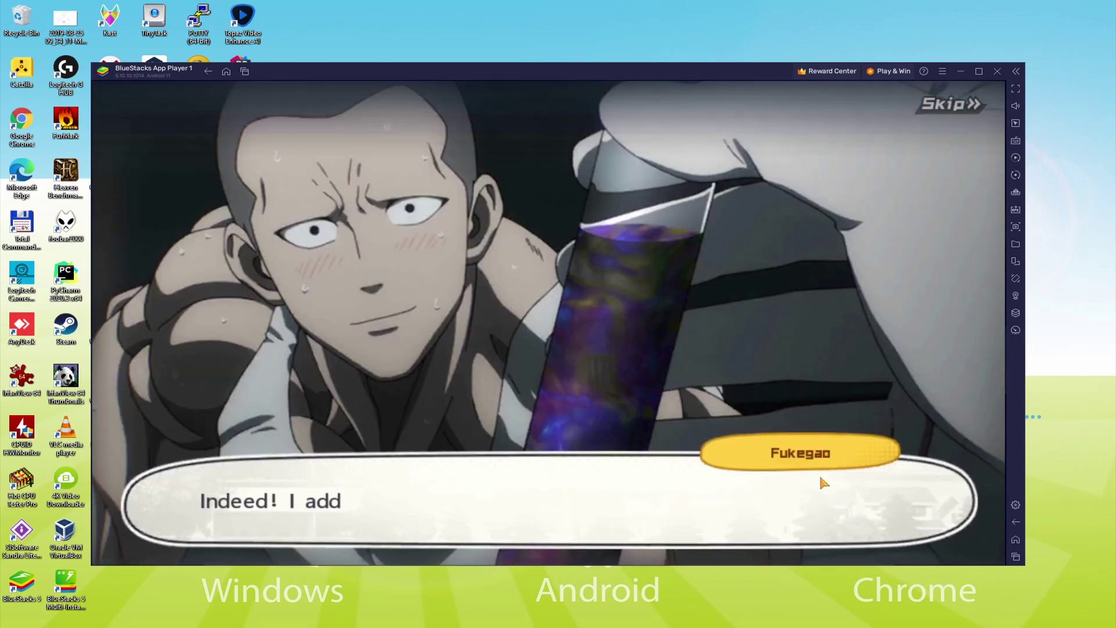
{"action": "left_click", "coordinate": [820, 478]}
{"action": "left_click", "coordinate": [820, 479]}
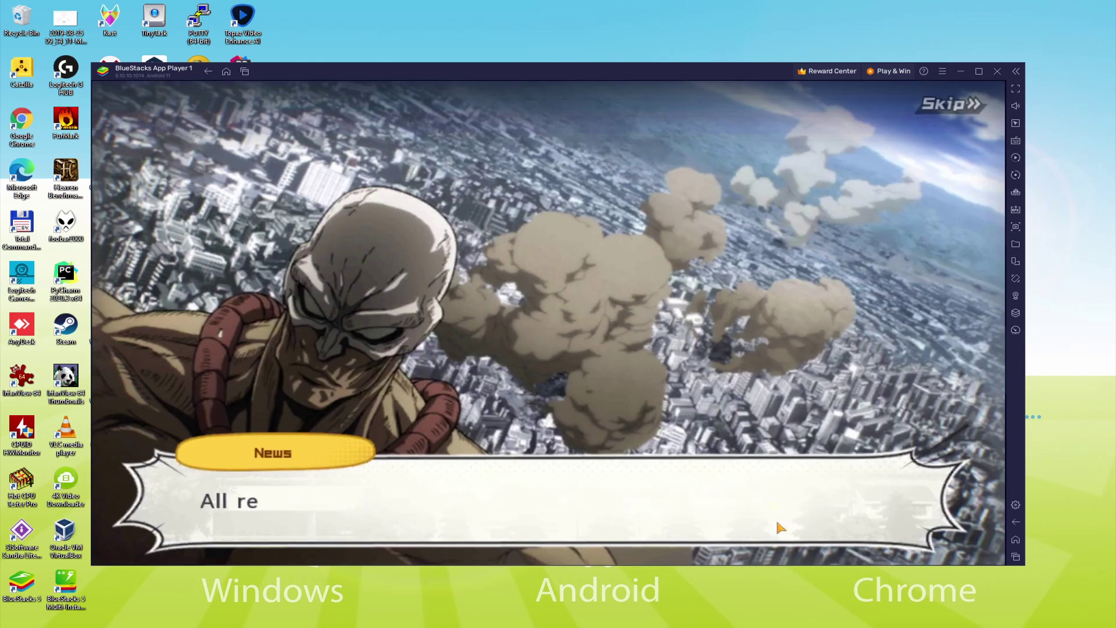
Step: Advance through the rooftop exchange between Saitama, Fukegao and Bald Ape to the battle turn
{"action": "left_click", "coordinate": [774, 519]}
{"action": "left_click", "coordinate": [773, 523]}
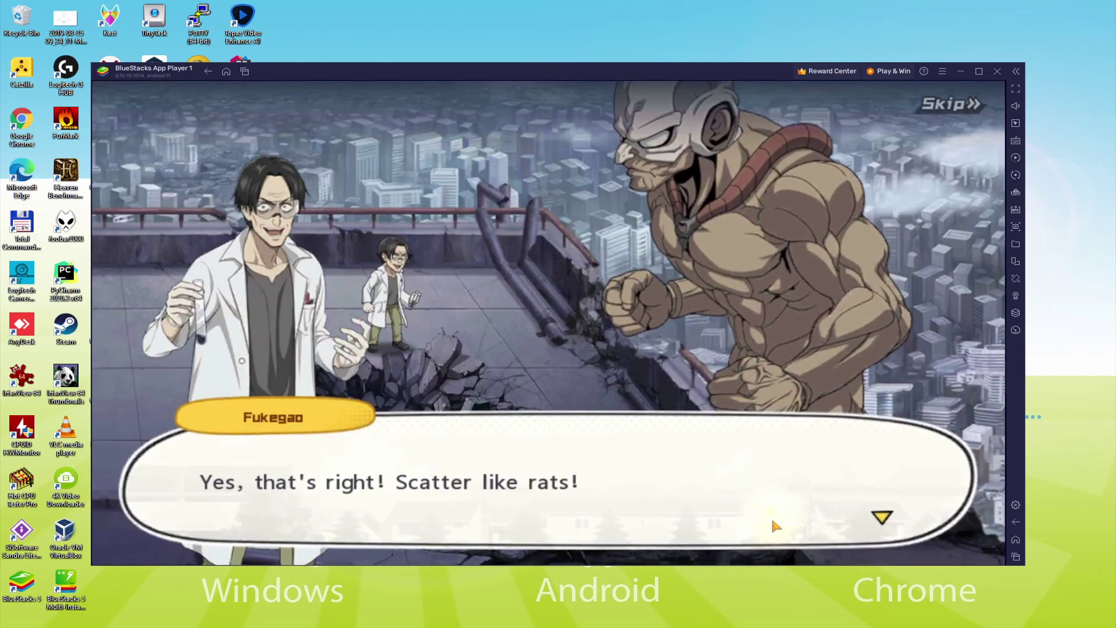
{"action": "left_click", "coordinate": [773, 523]}
{"action": "left_click", "coordinate": [774, 523]}
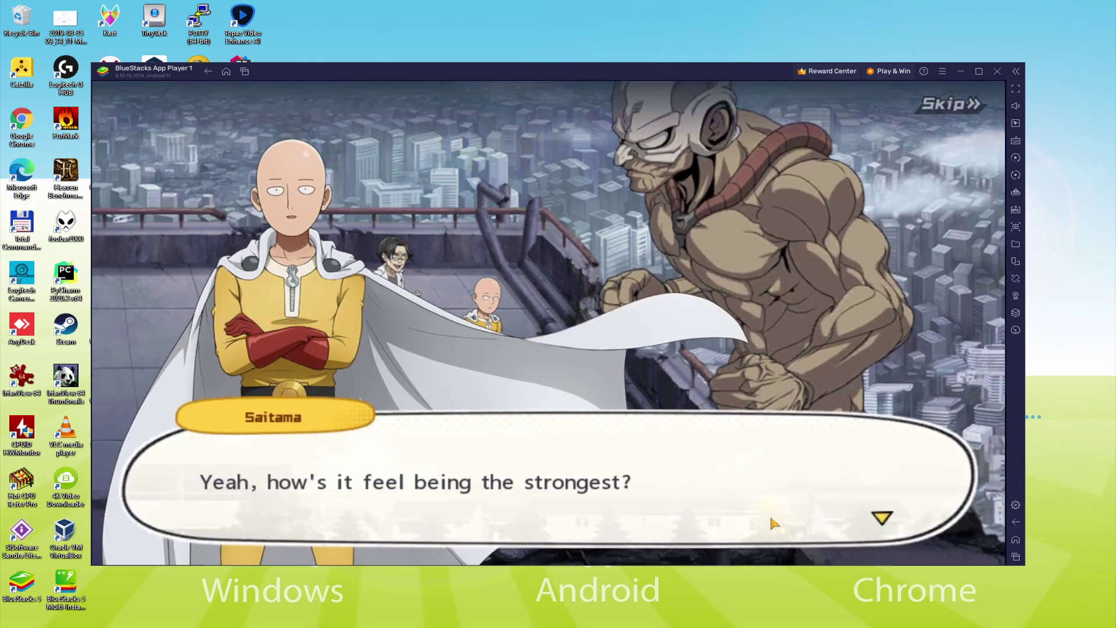
{"action": "left_click", "coordinate": [773, 522]}
{"action": "left_click", "coordinate": [772, 522]}
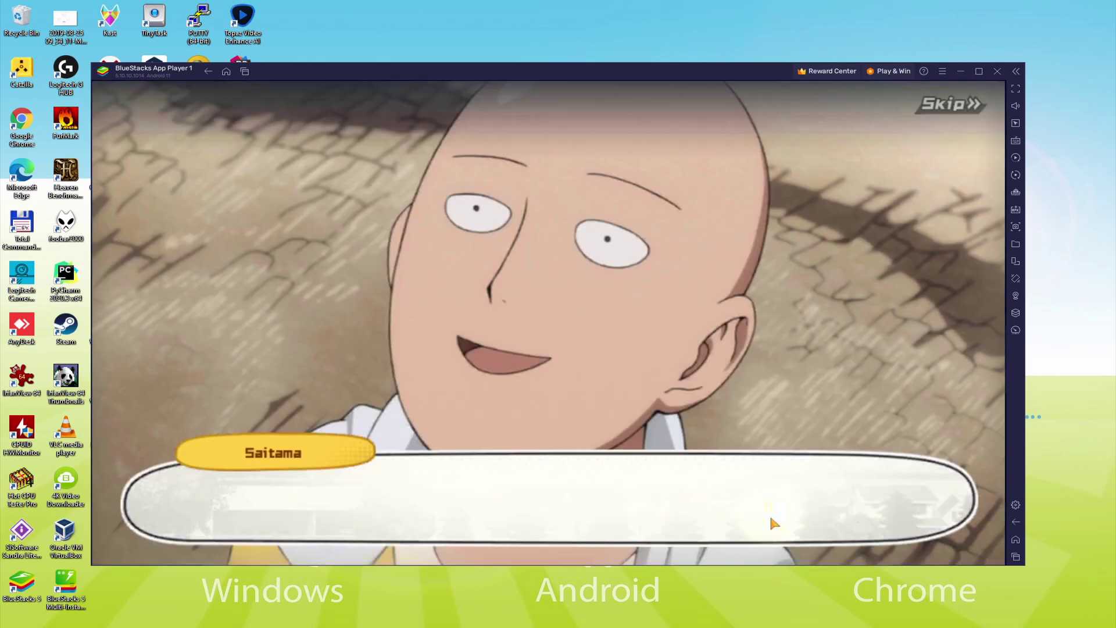
{"action": "left_click", "coordinate": [772, 523]}
{"action": "left_click", "coordinate": [771, 519]}
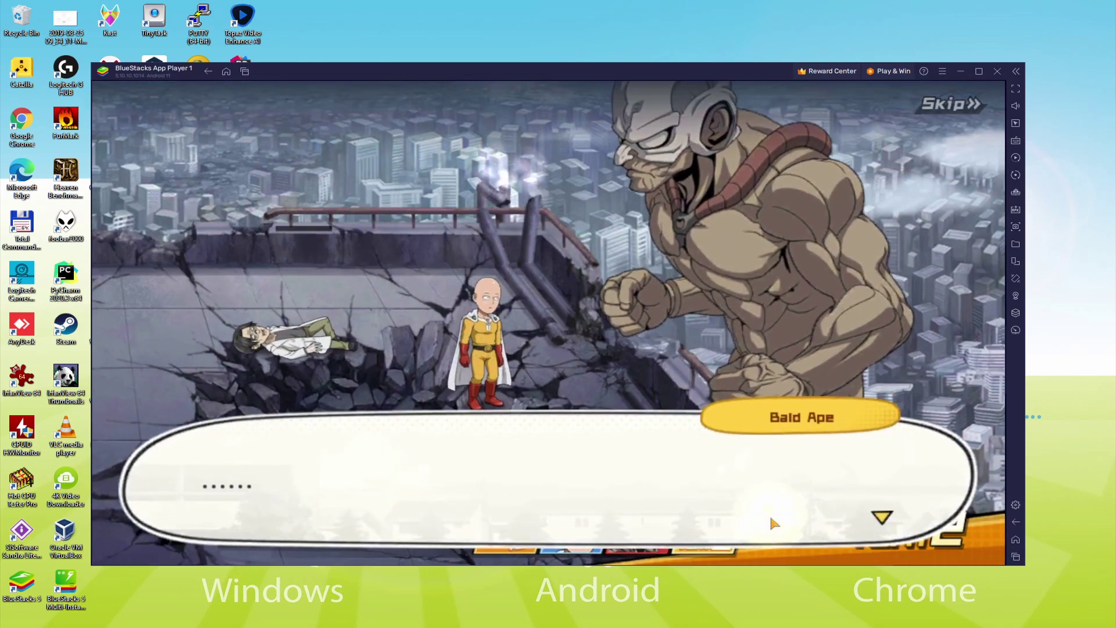
Step: Skip through Bald Ape's close-up lament and accusation lines so the enemy's turn resumes
{"action": "left_click", "coordinate": [769, 513]}
{"action": "left_click", "coordinate": [769, 514]}
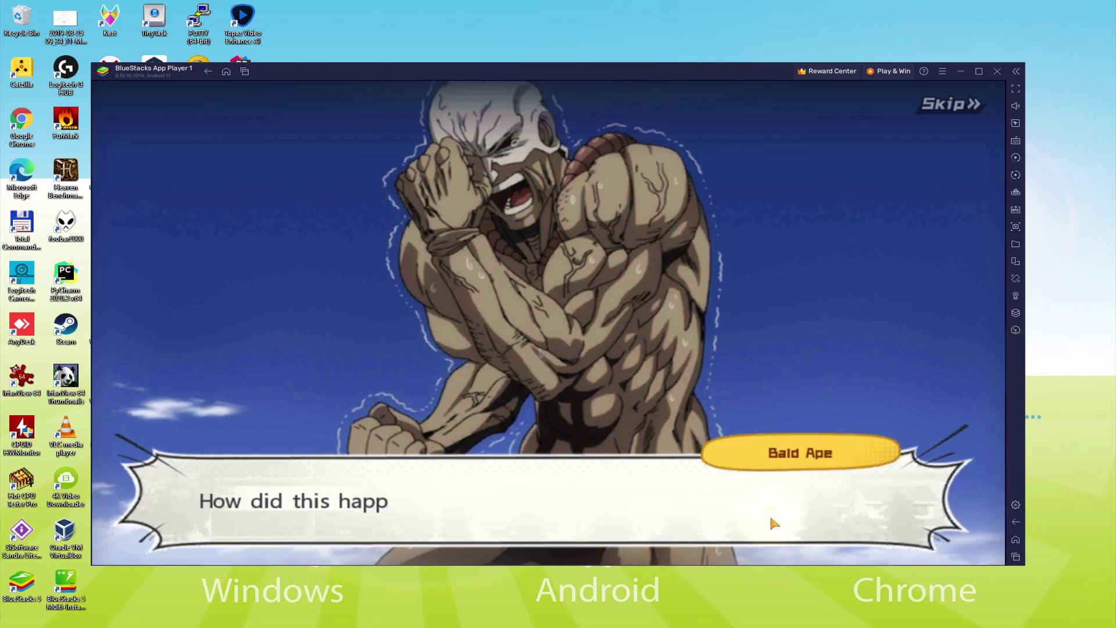
{"action": "left_click", "coordinate": [769, 514]}
{"action": "left_click", "coordinate": [771, 518]}
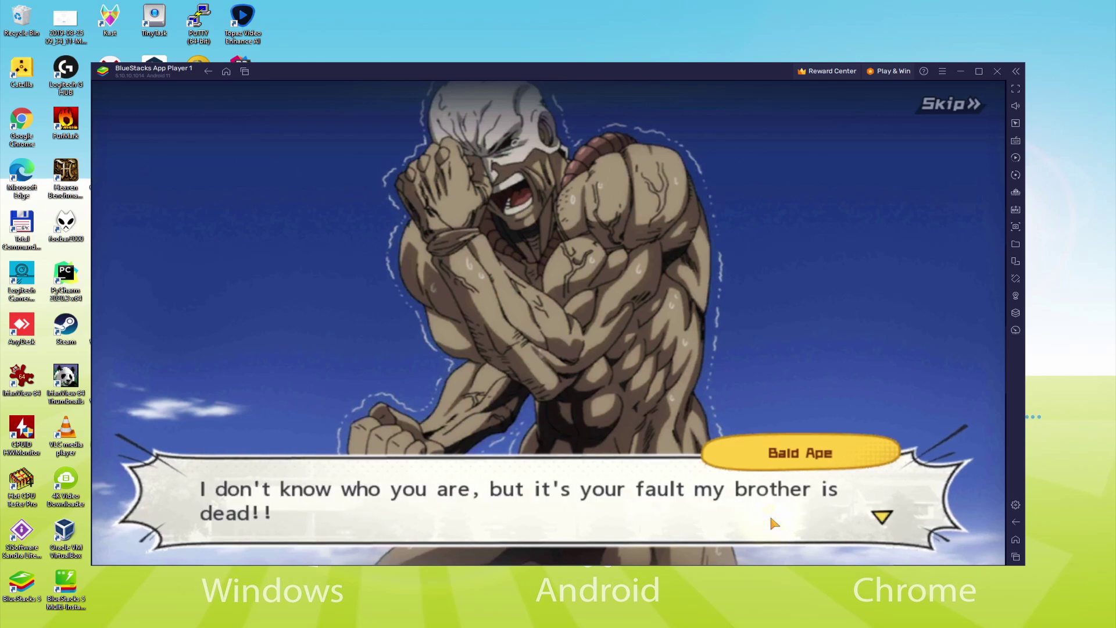
{"action": "left_click", "coordinate": [770, 518]}
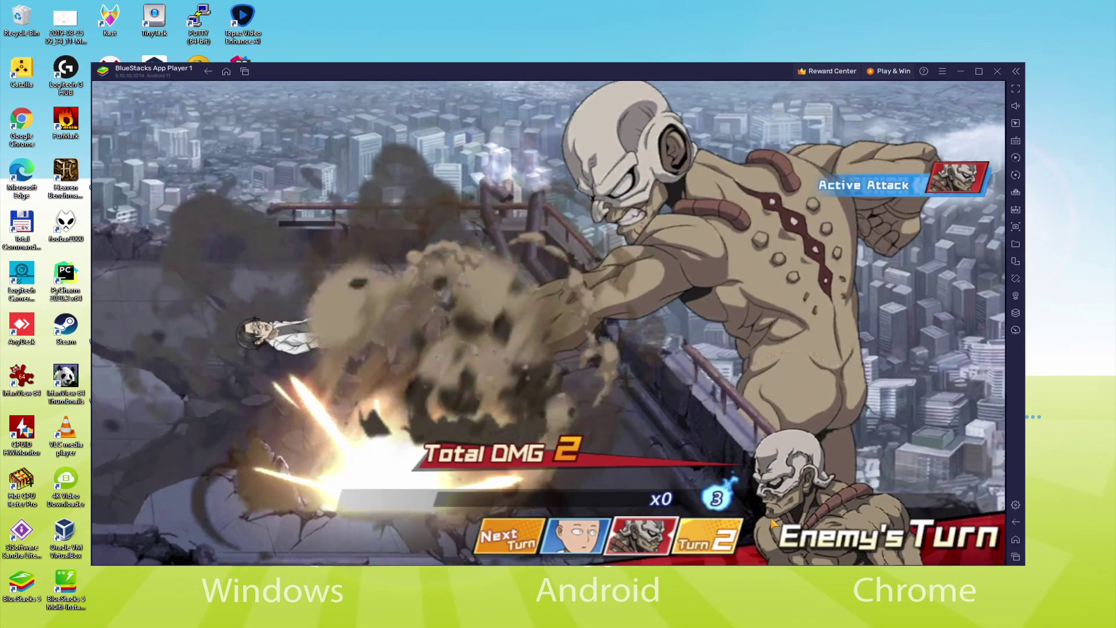